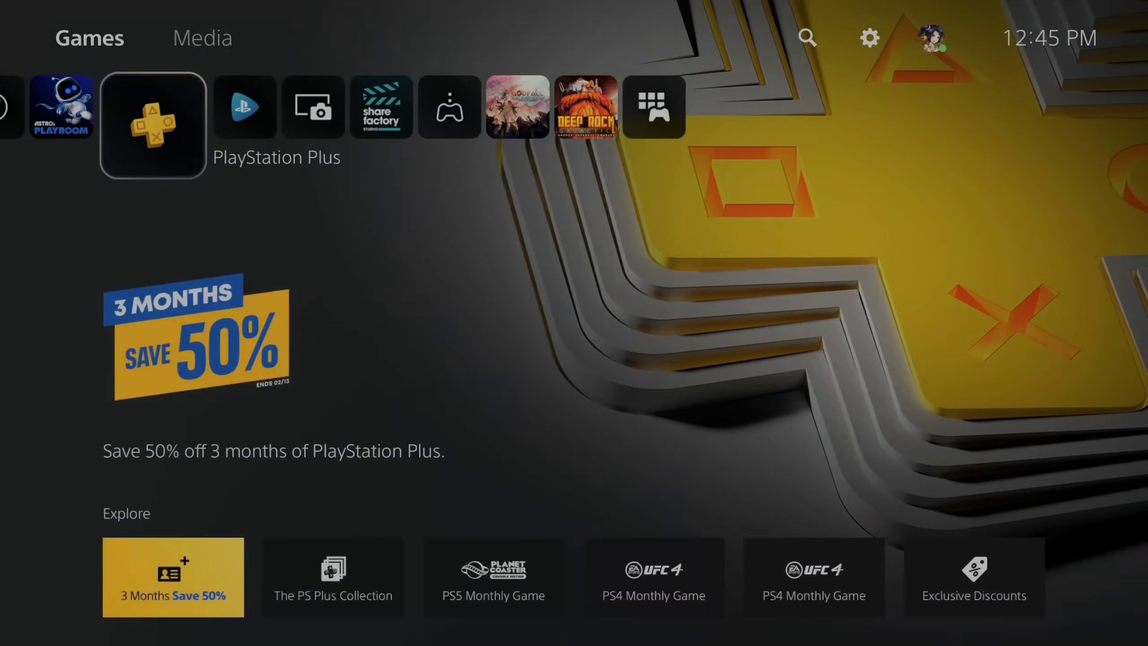
key("Right")
- Browse the home screen games and open the console settings
key("Left")
key("Left")
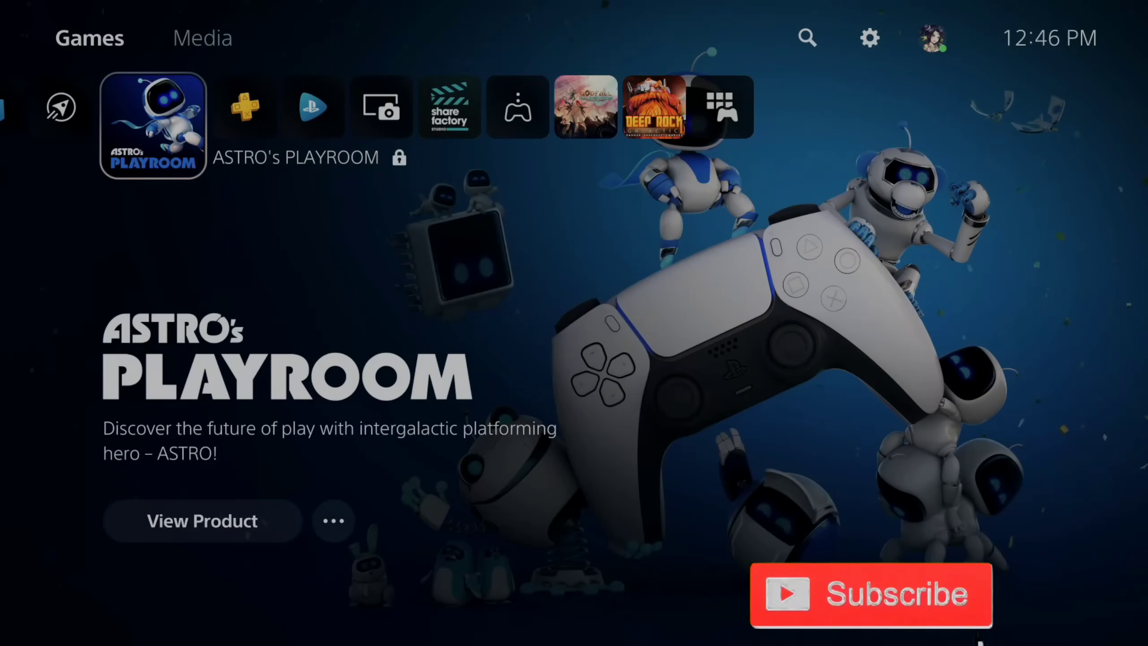
key("Up")
key("Right")
key("Right")
key("Right")
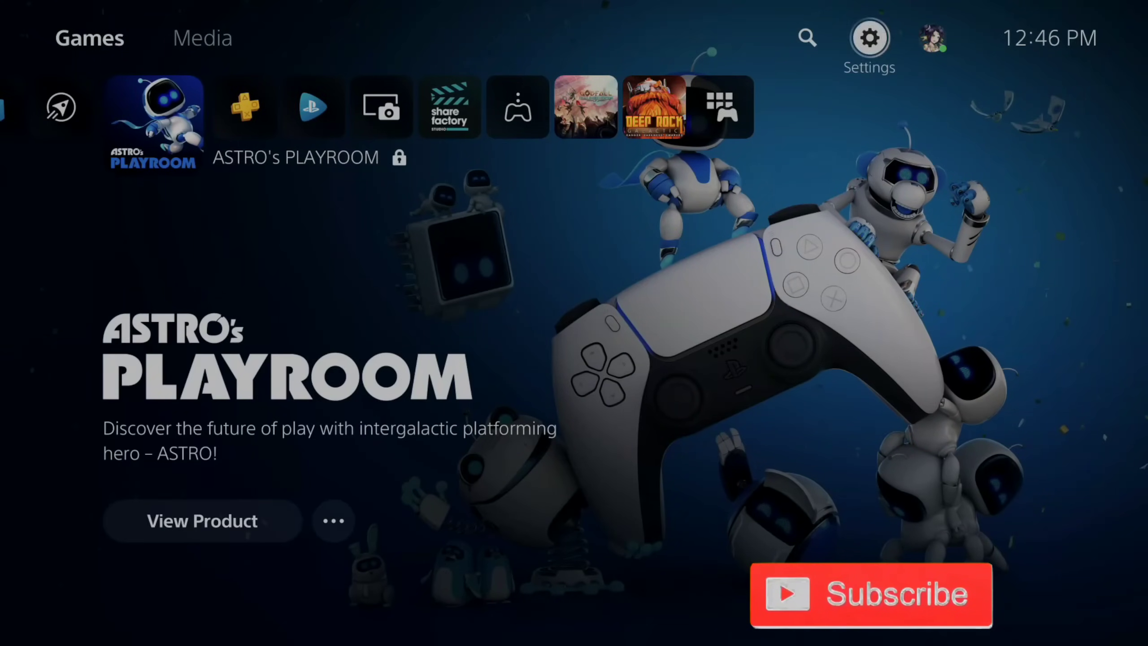
key("Return")
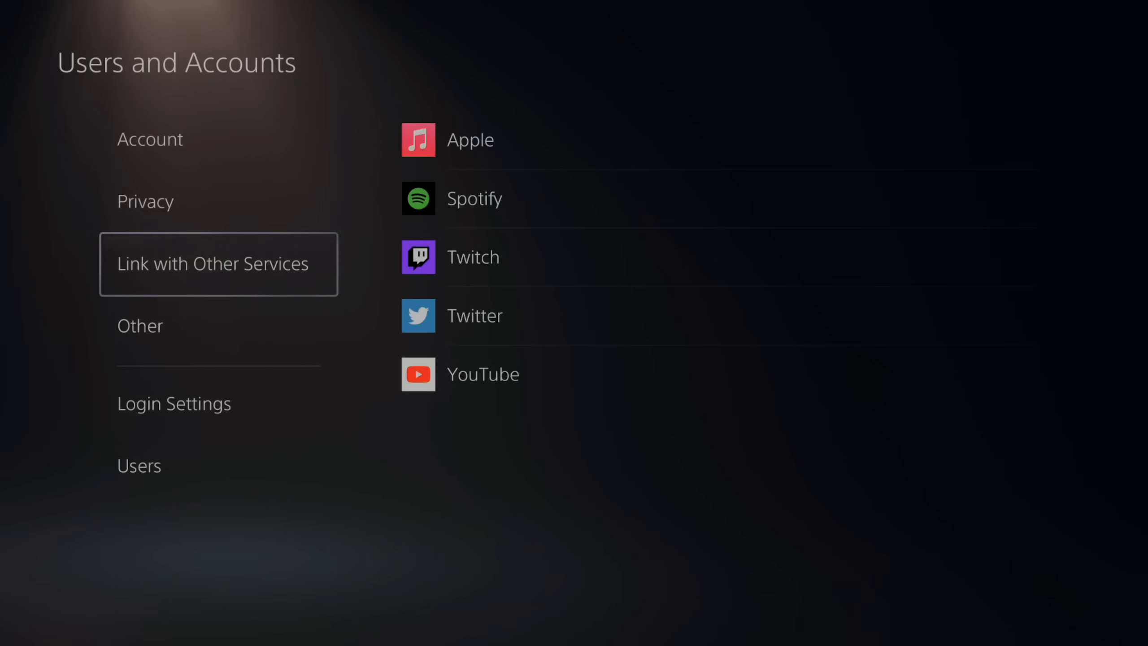
- Look through the account settings' linked services and sign-out options, then leave settings
key("Down")
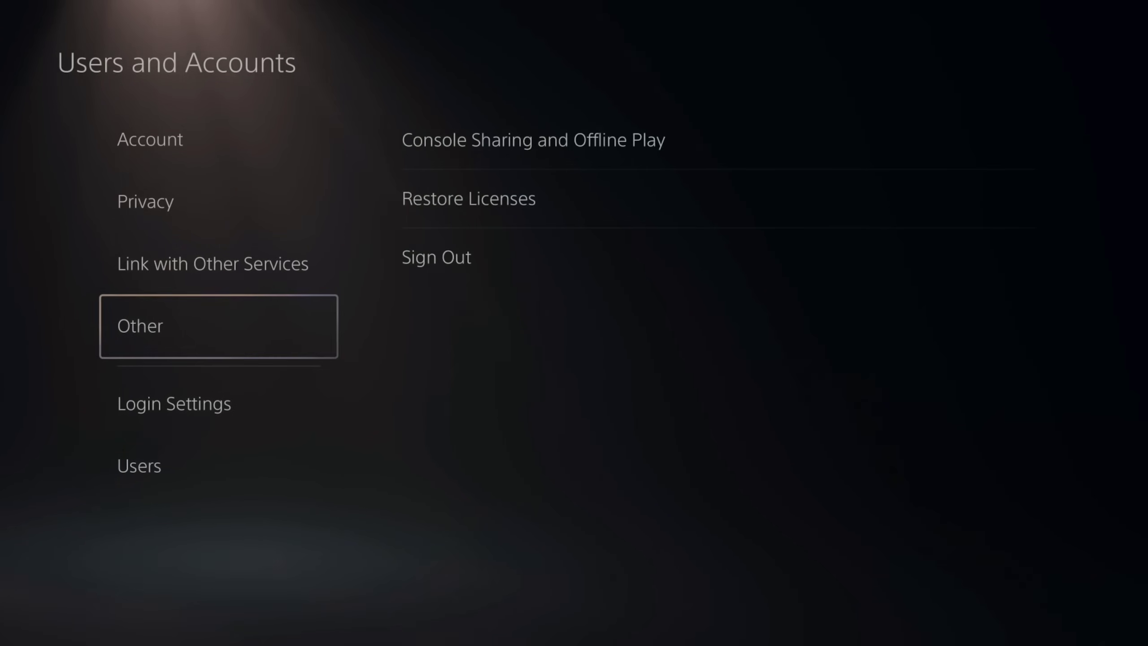
key("Right")
key("Down")
key("Down")
key("Return")
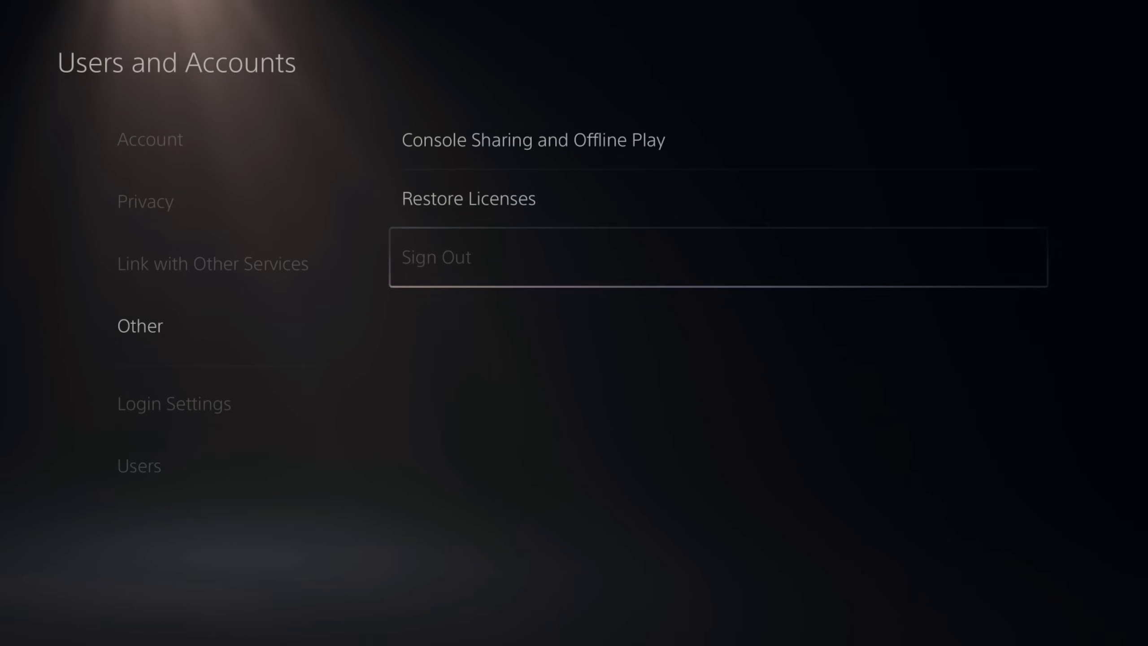
key("Left")
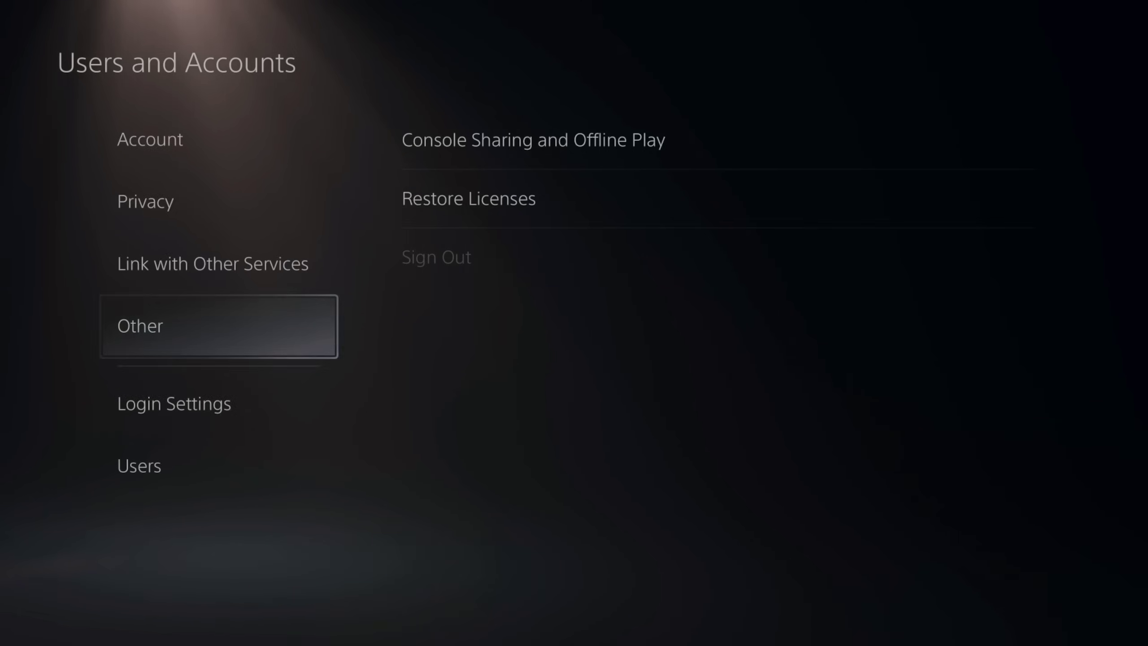
key("Escape")
key("Escape")
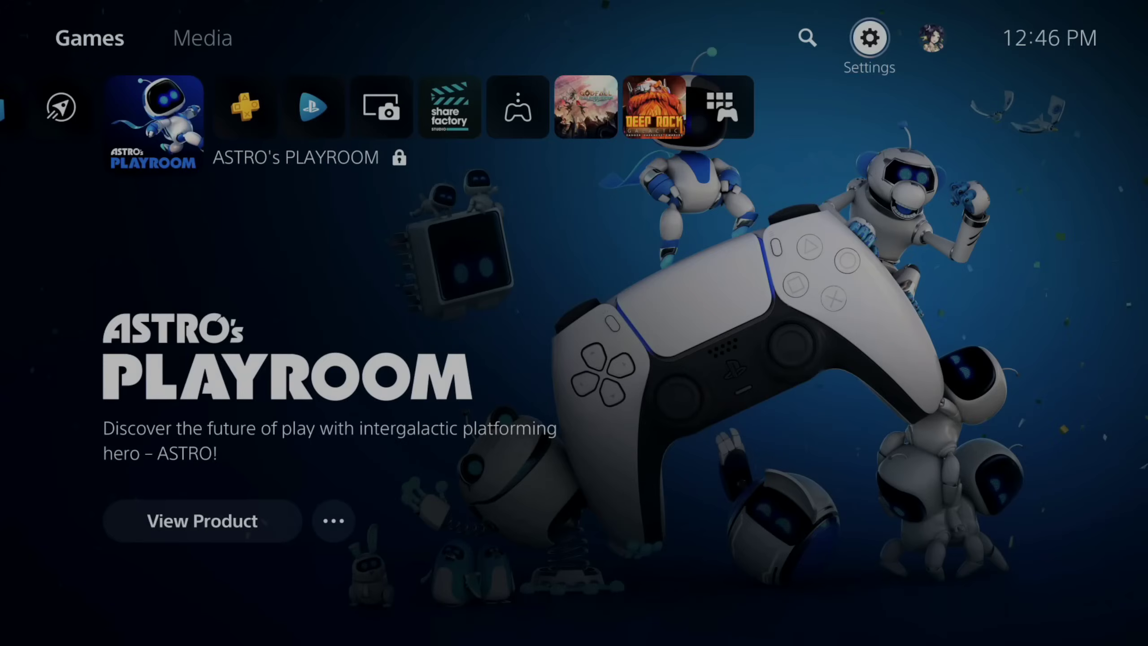
key("Left")
- Start a PlayStation Network sign-in from the home screen, then close it without signing in
key("Down")
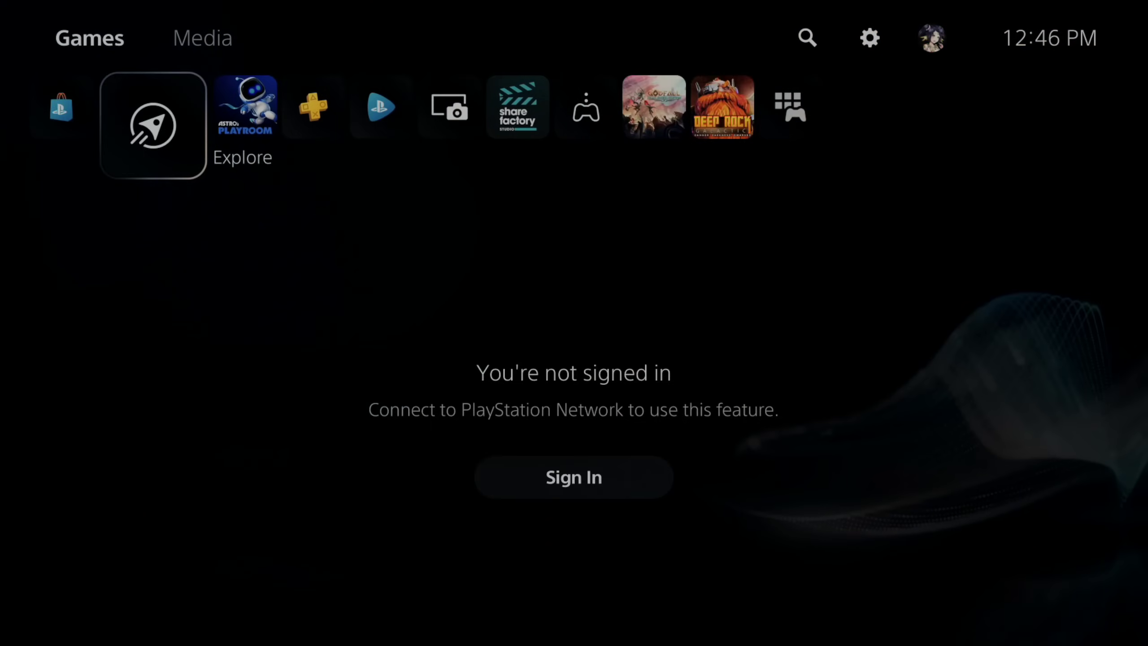
key("Left")
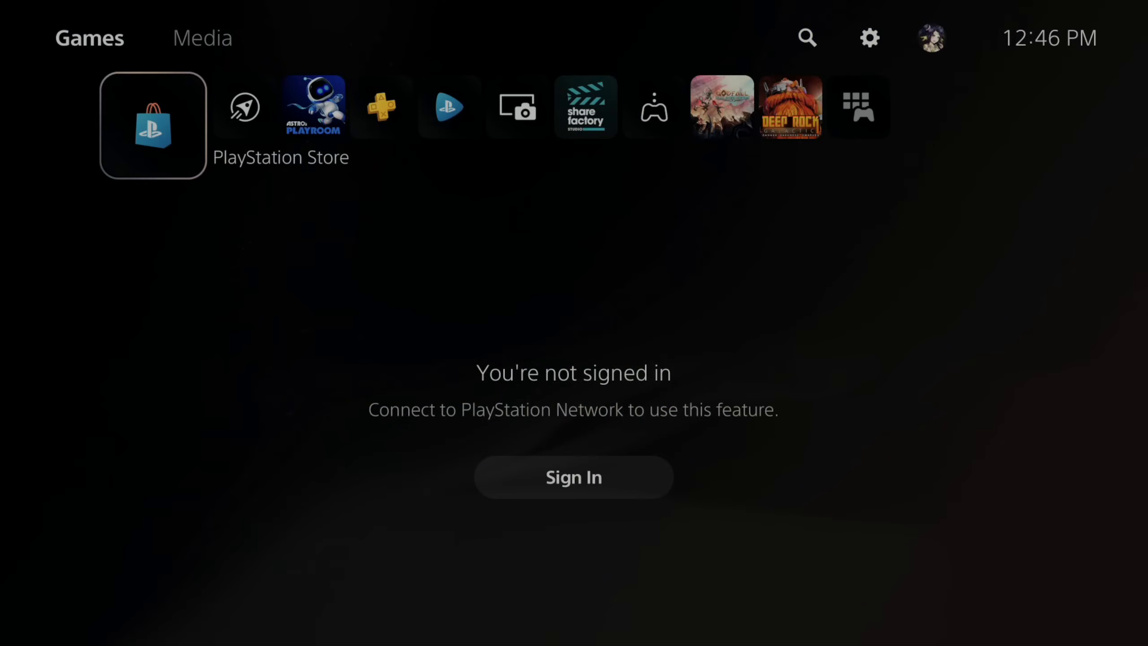
key("Down")
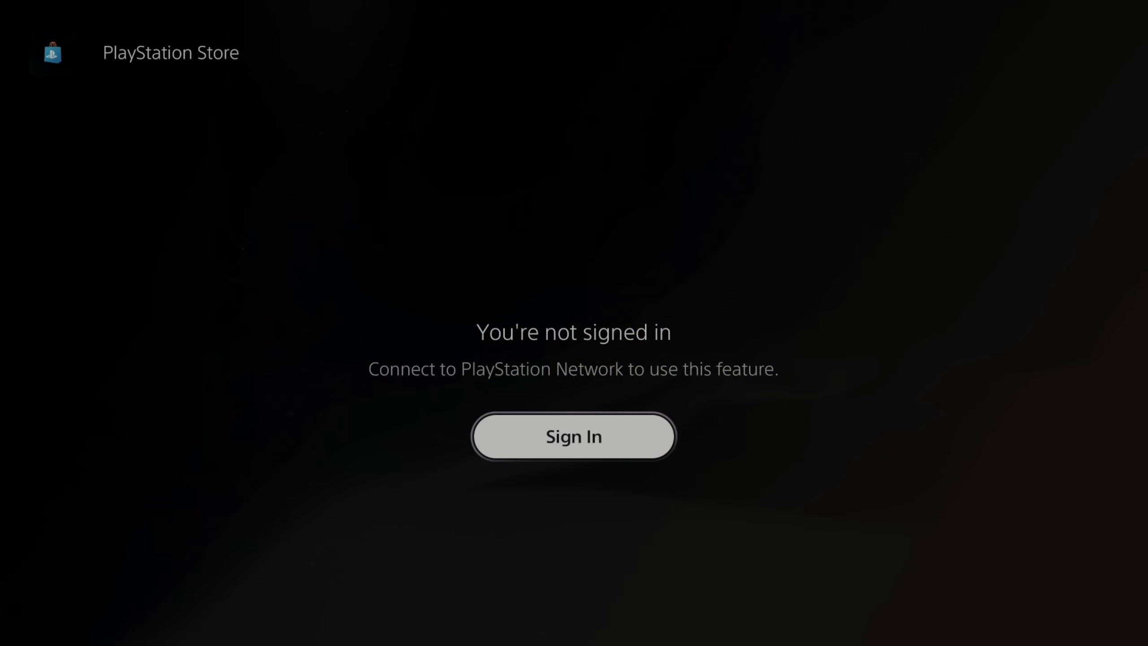
key("Return")
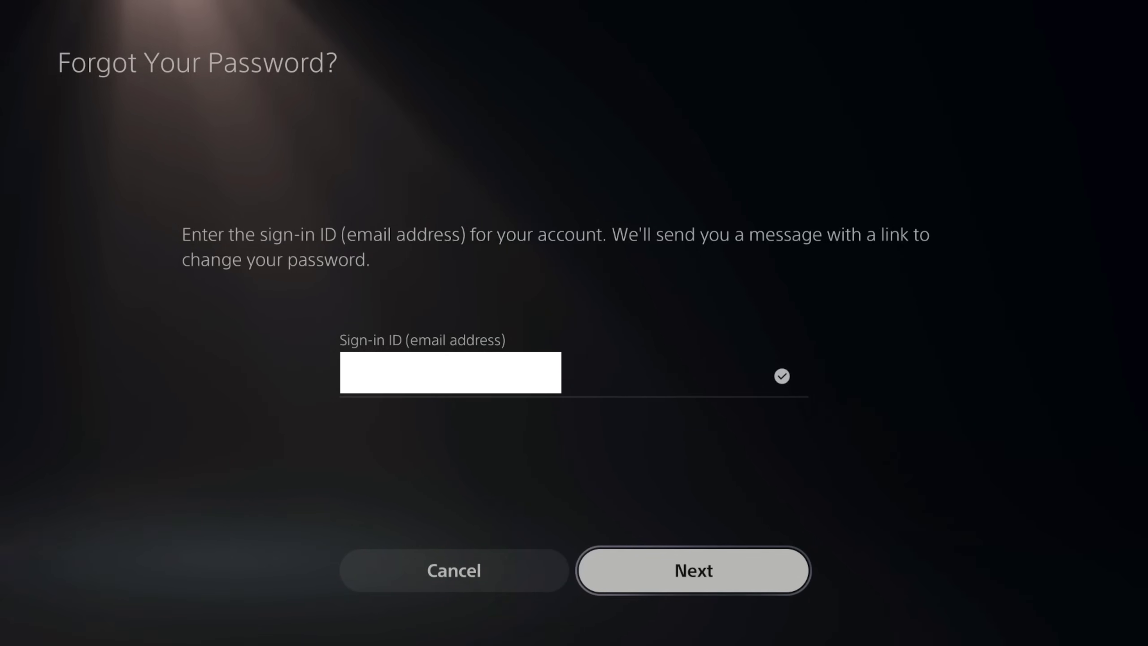
key("Return")
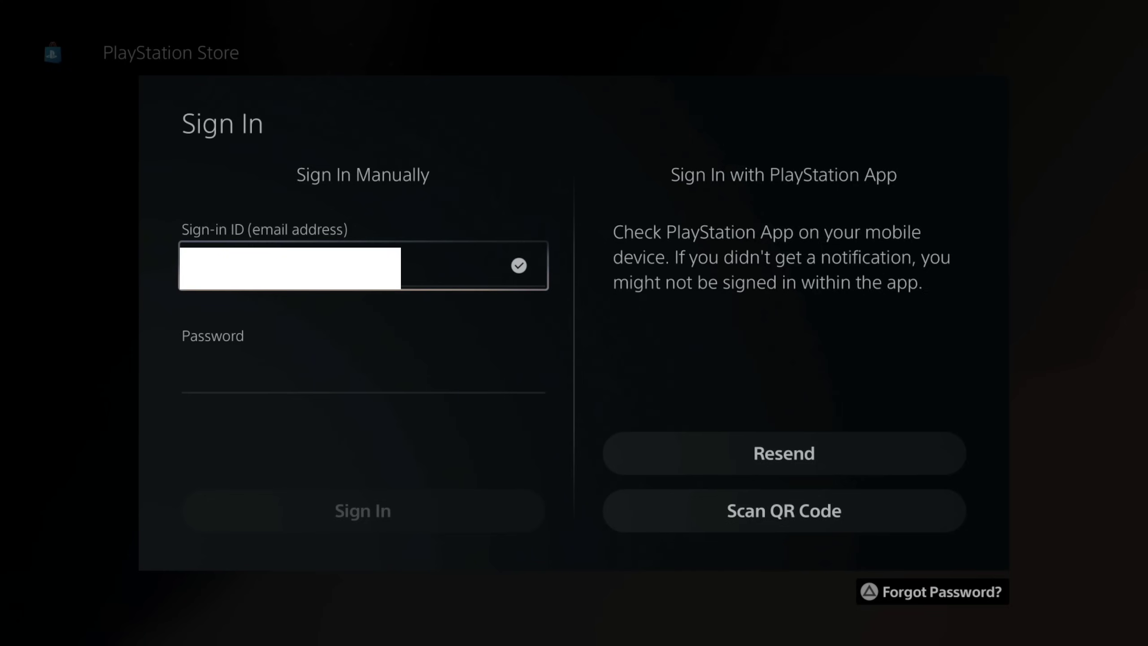
key("Escape")
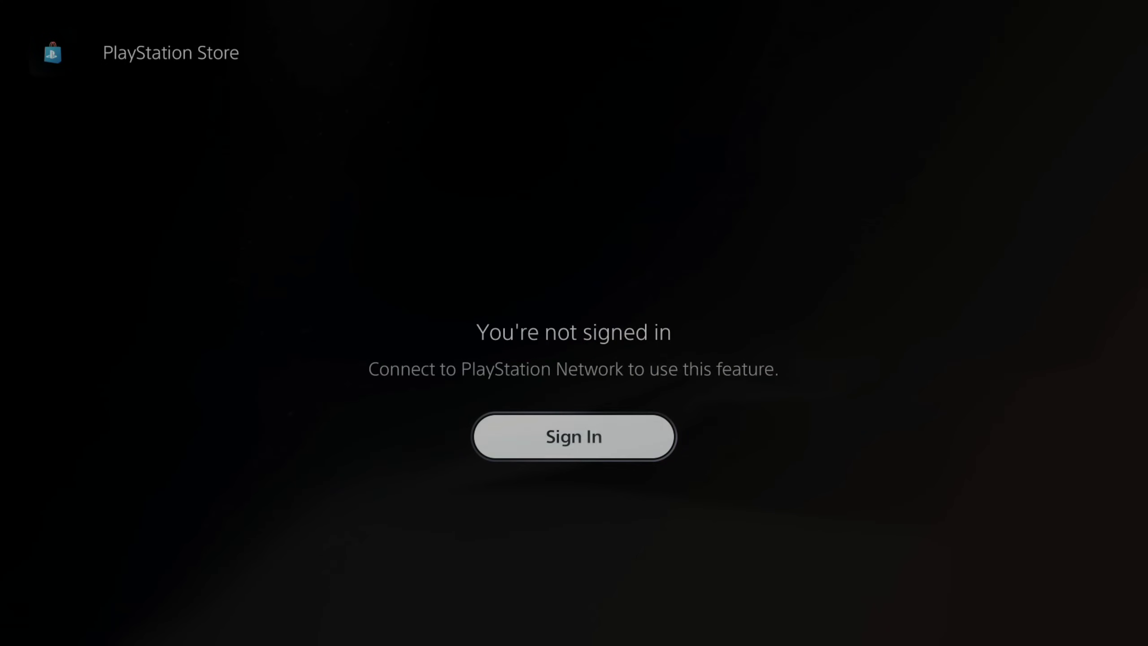
key("Up")
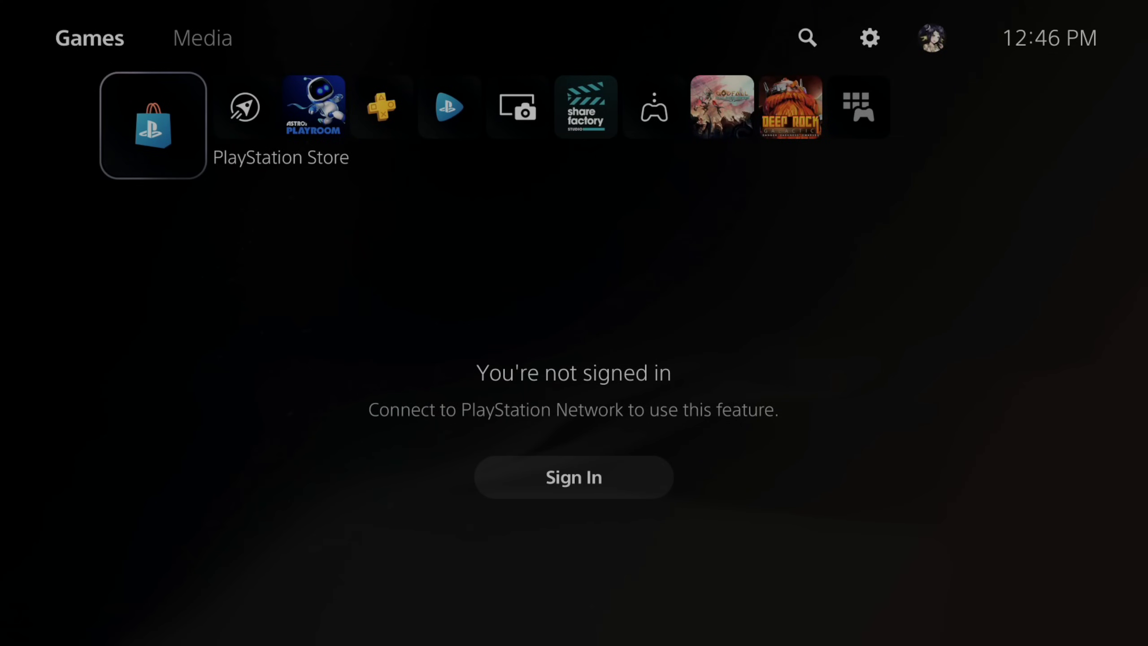
- Go to Settings > Network > Settings and select Set Up Internet Connection
key("Right")
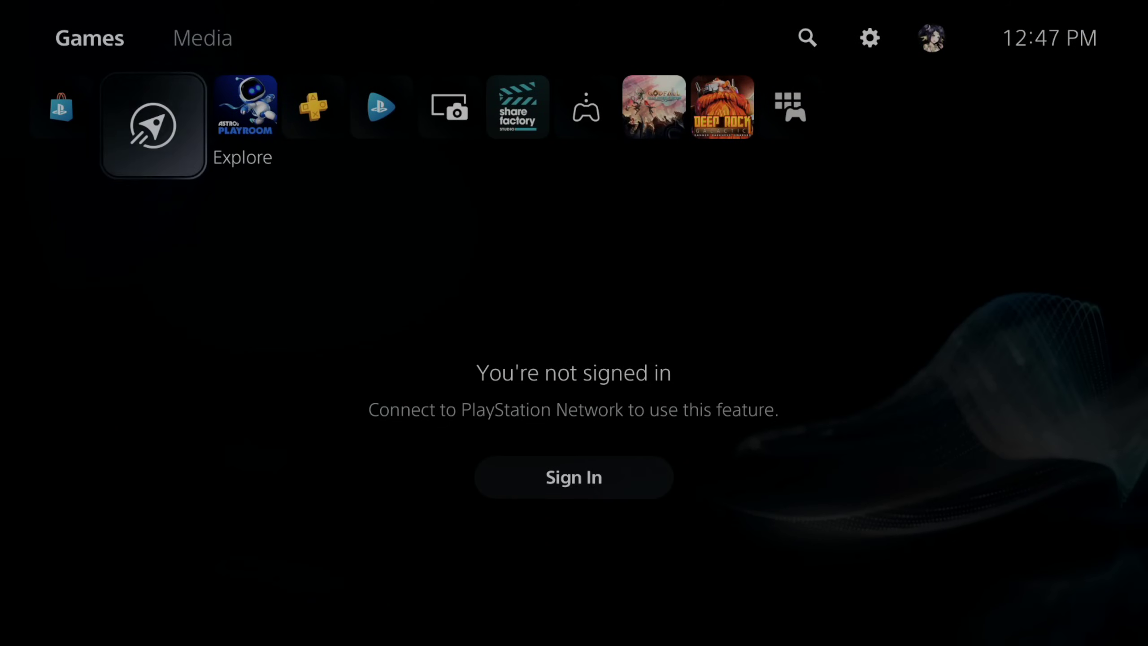
key("Right")
key("Right")
key("Right")
key("Right")
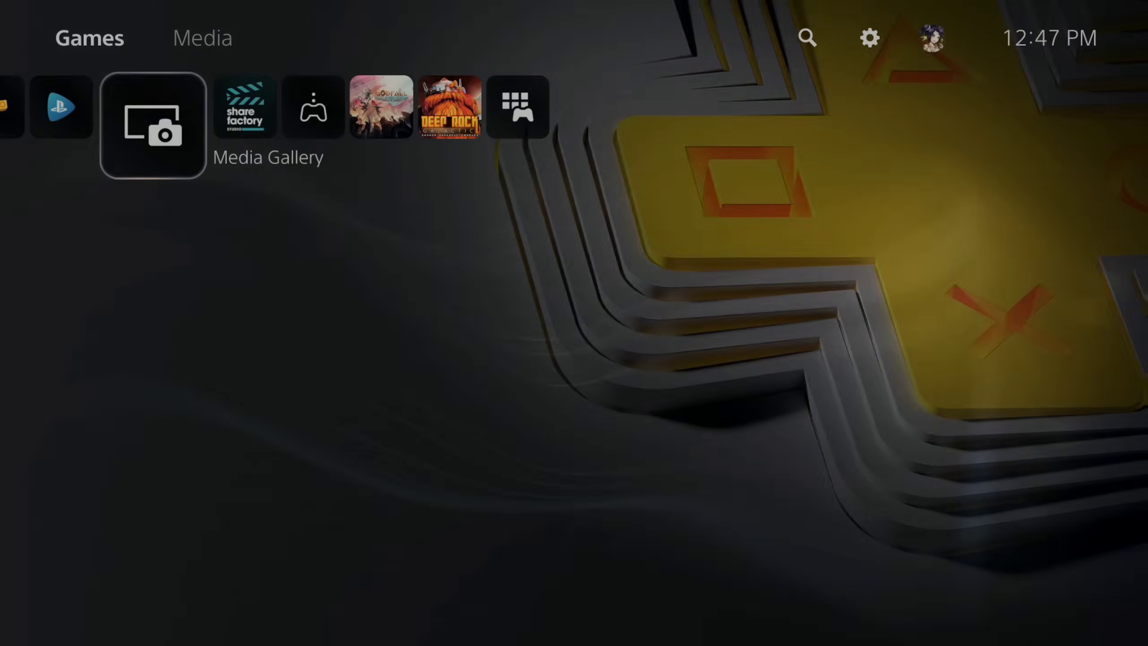
key("Return")
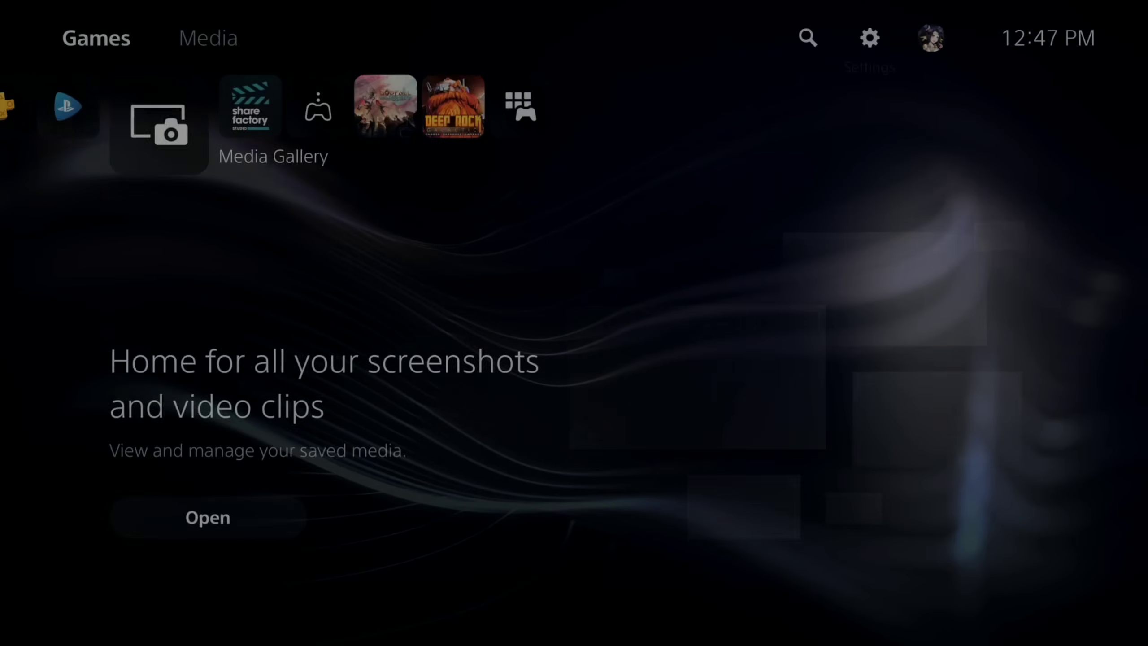
key("Down")
key("Up")
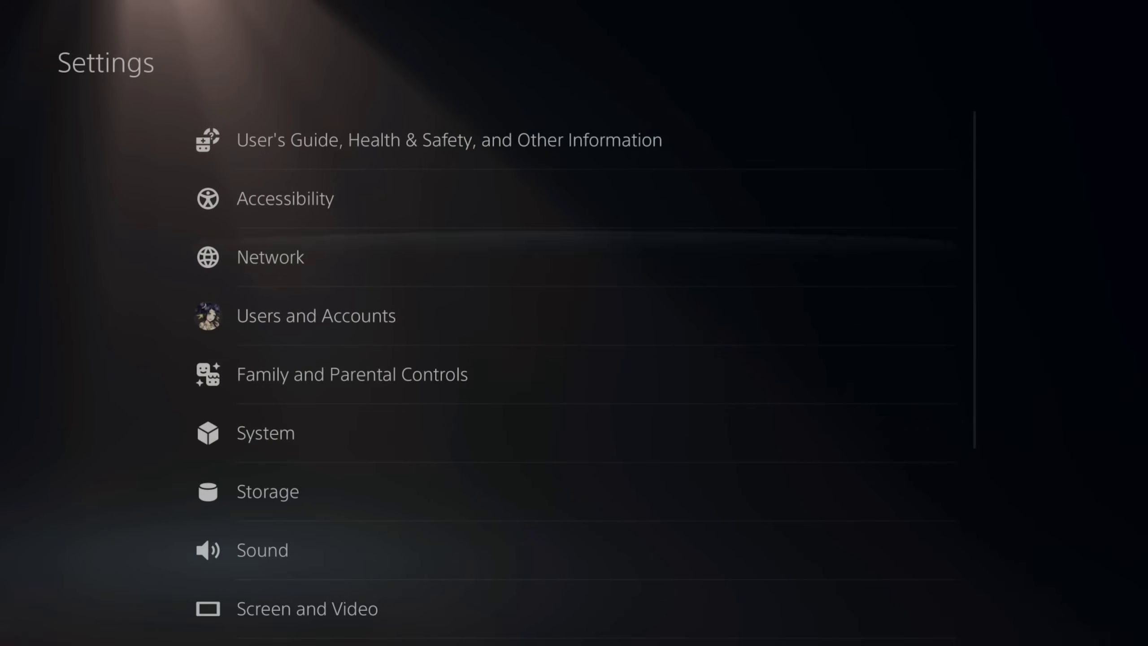
key("Return")
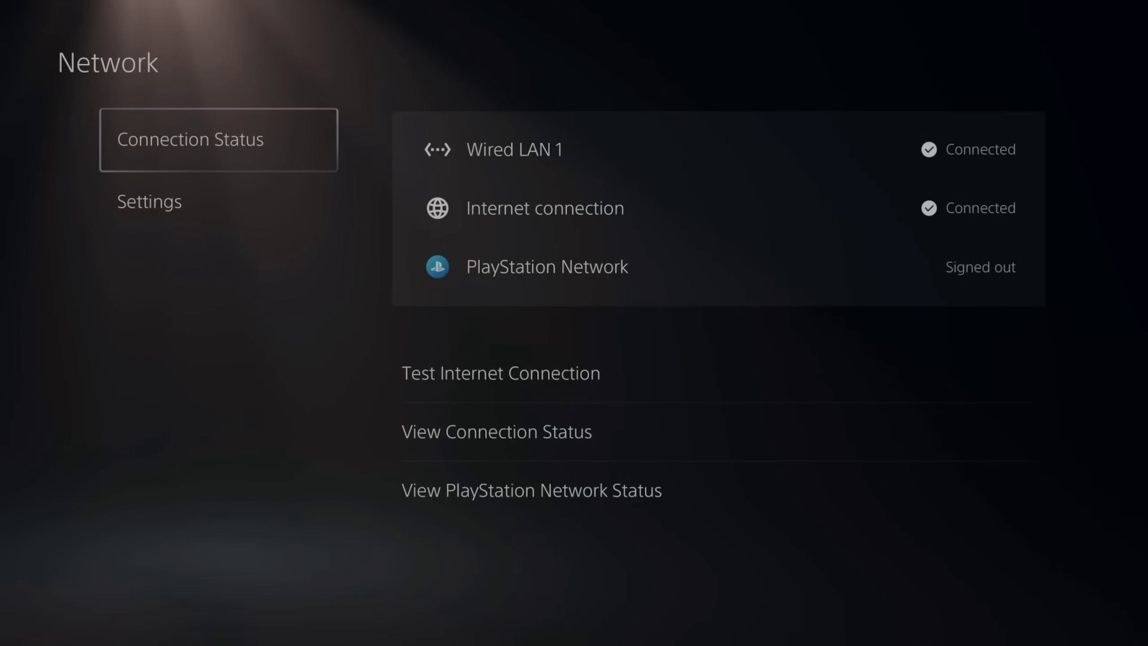
key("Down")
key("Right")
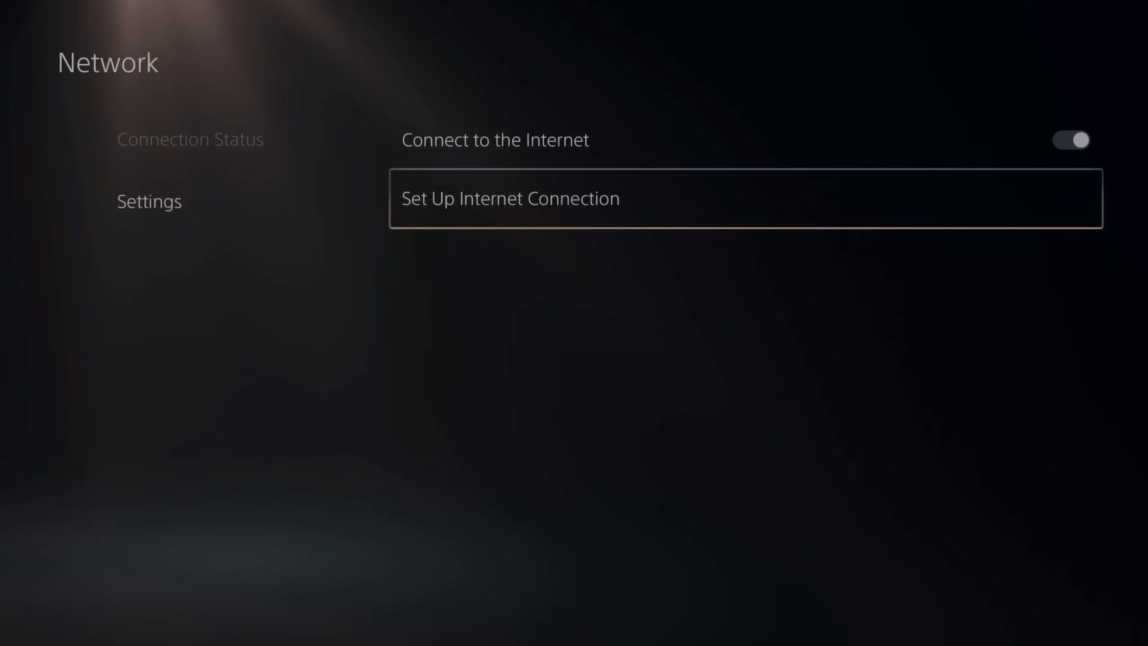
key("Return")
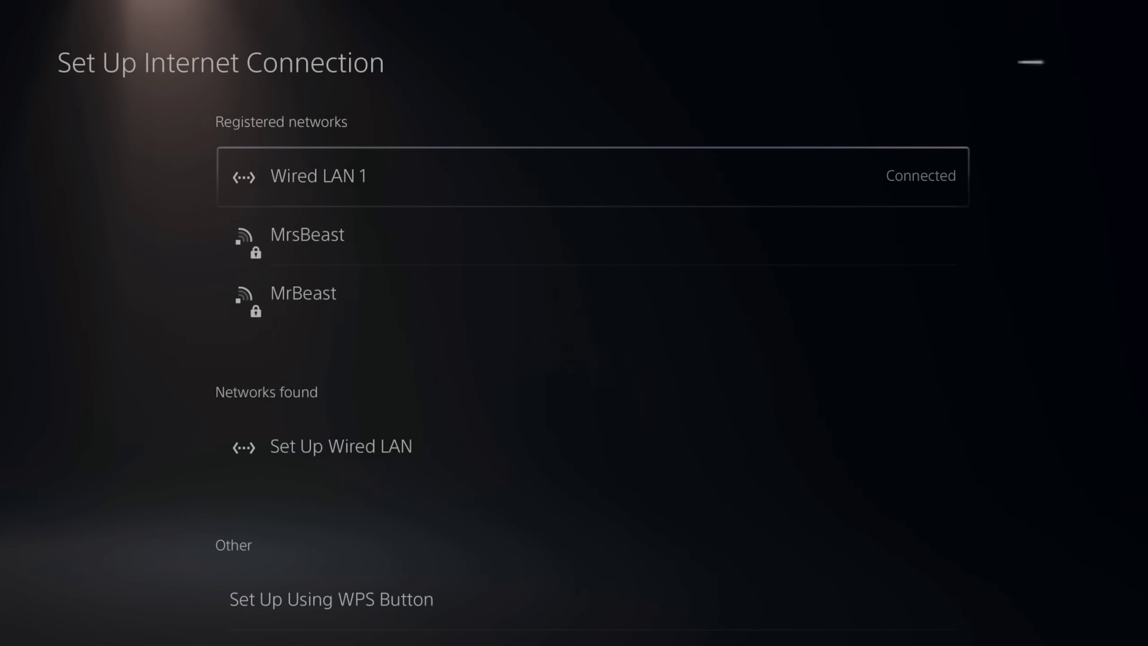
- Open Wired LAN 1's Advanced Settings and check Primary and Secondary DNS (8.8.8.8 / 8.8.4.4) unchanged
key("Menu")
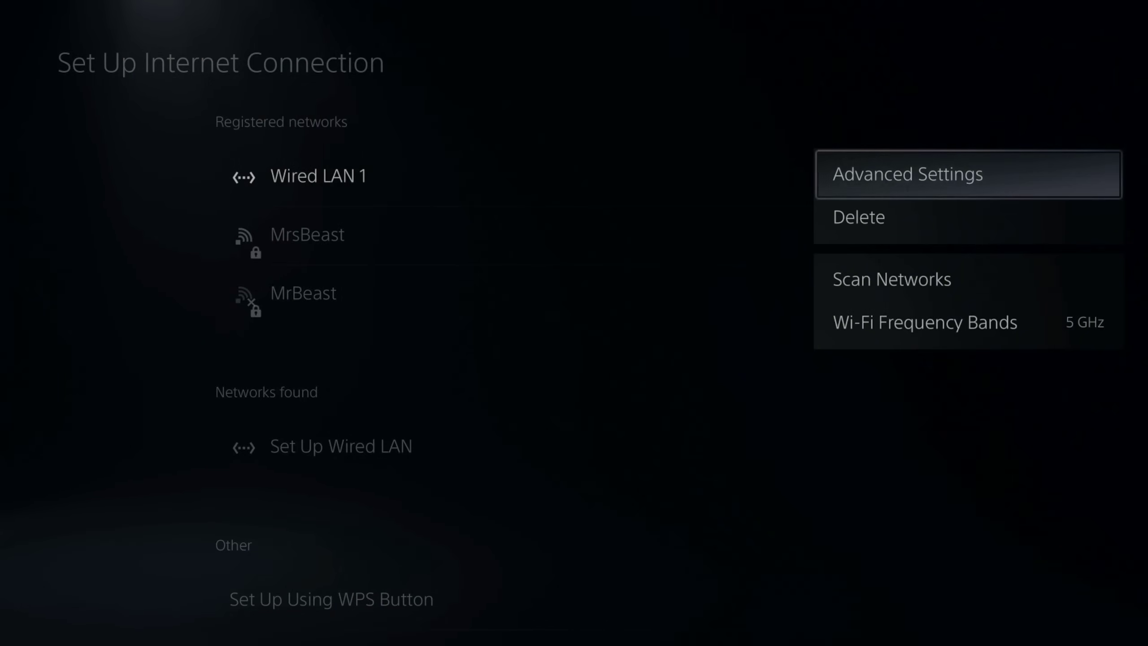
key("Return")
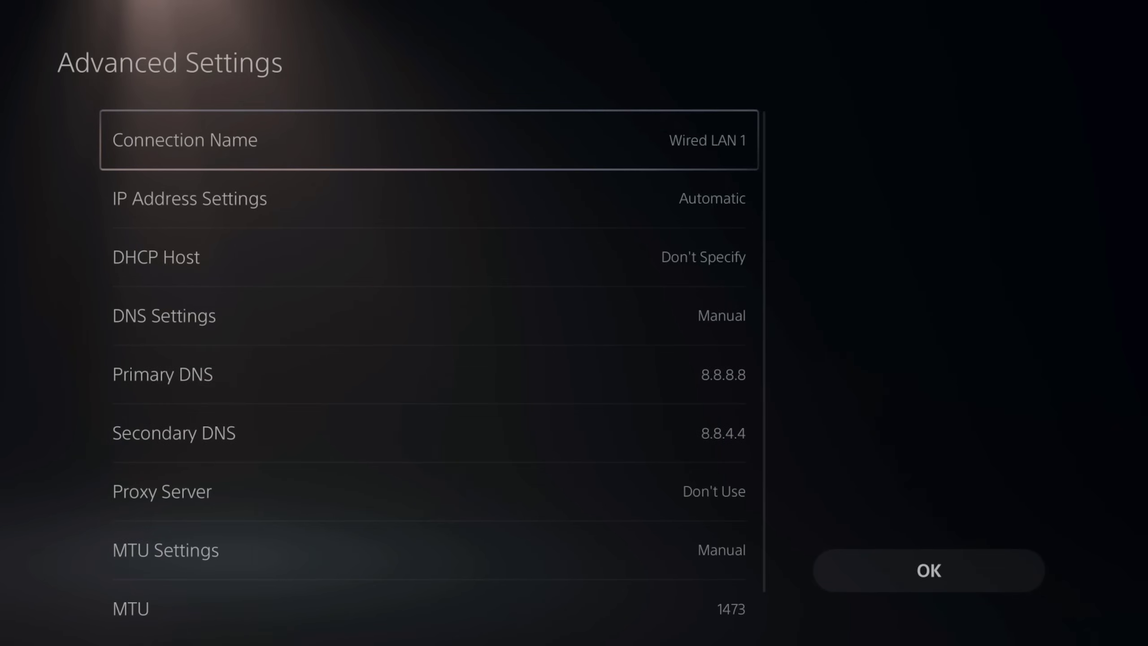
key("Down")
key("Down")
key("Down")
key("Down")
key("Down")
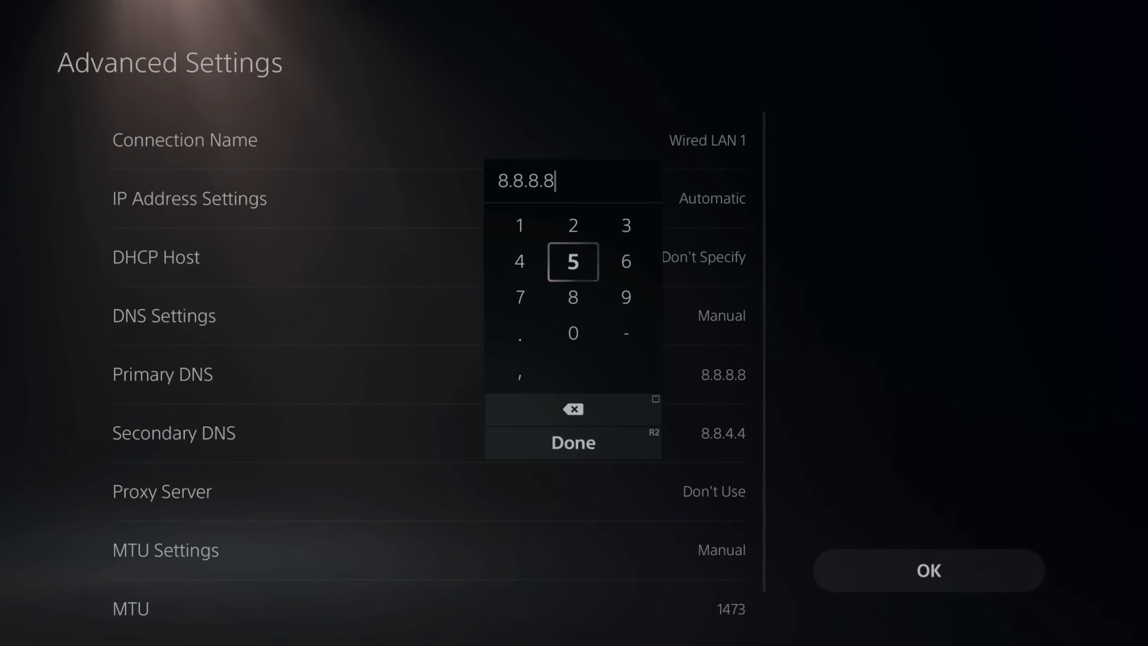
key("Return")
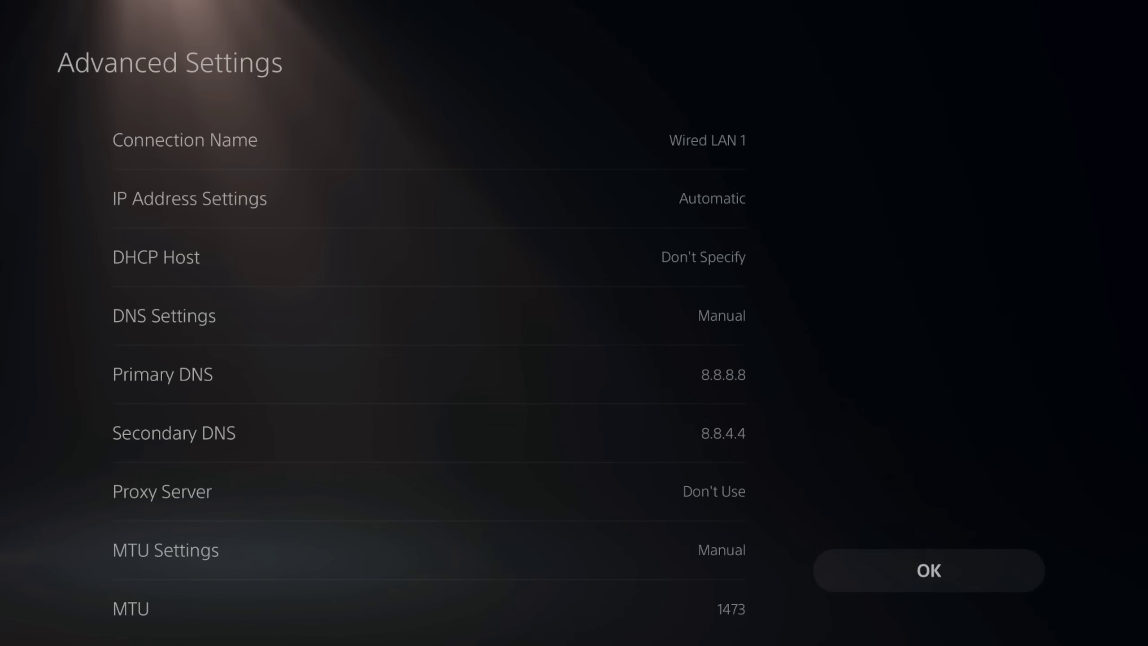
key("Down")
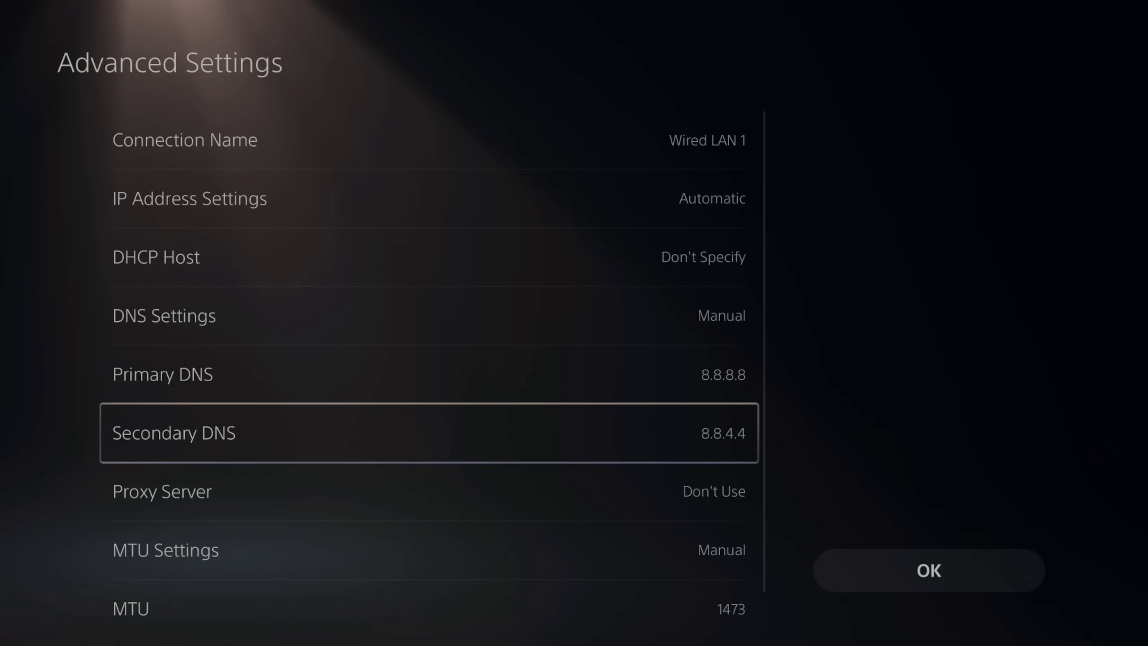
key("Return")
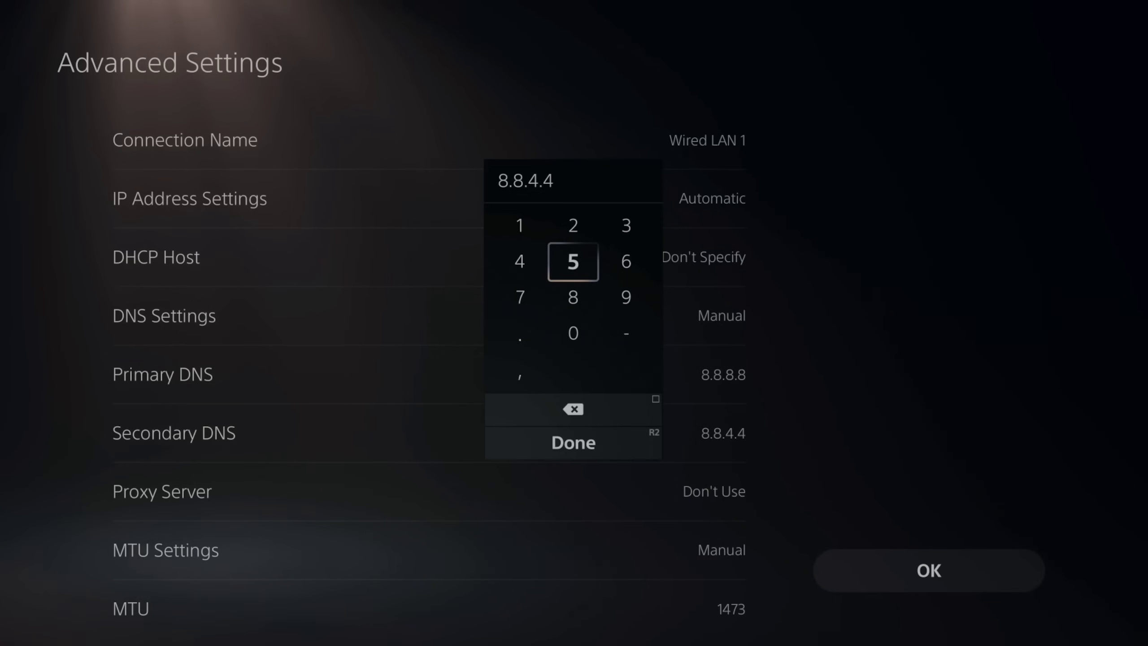
key("Return")
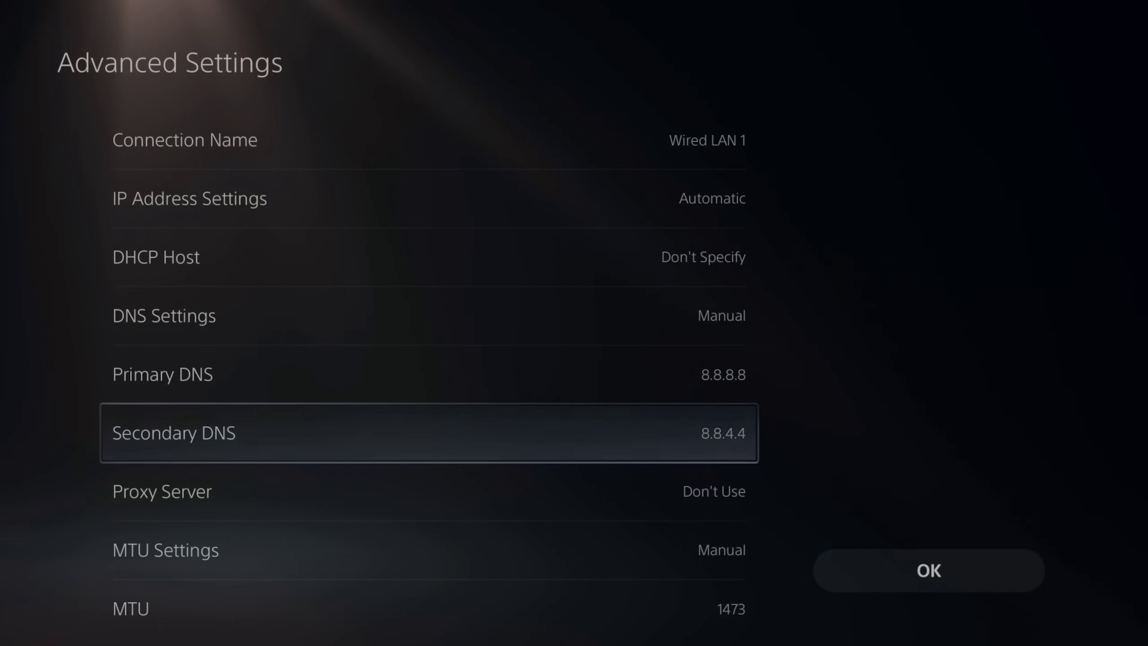
key("Up")
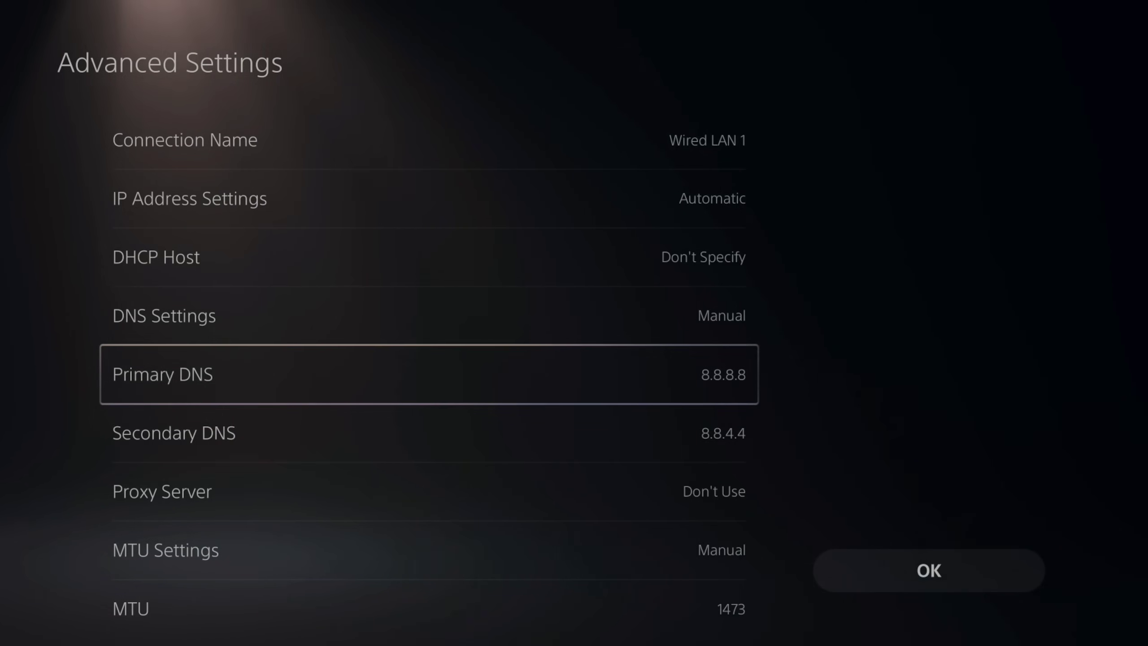
- Replace the primary DNS with 1.1.1.1 using the on-screen keypad
key("Return")
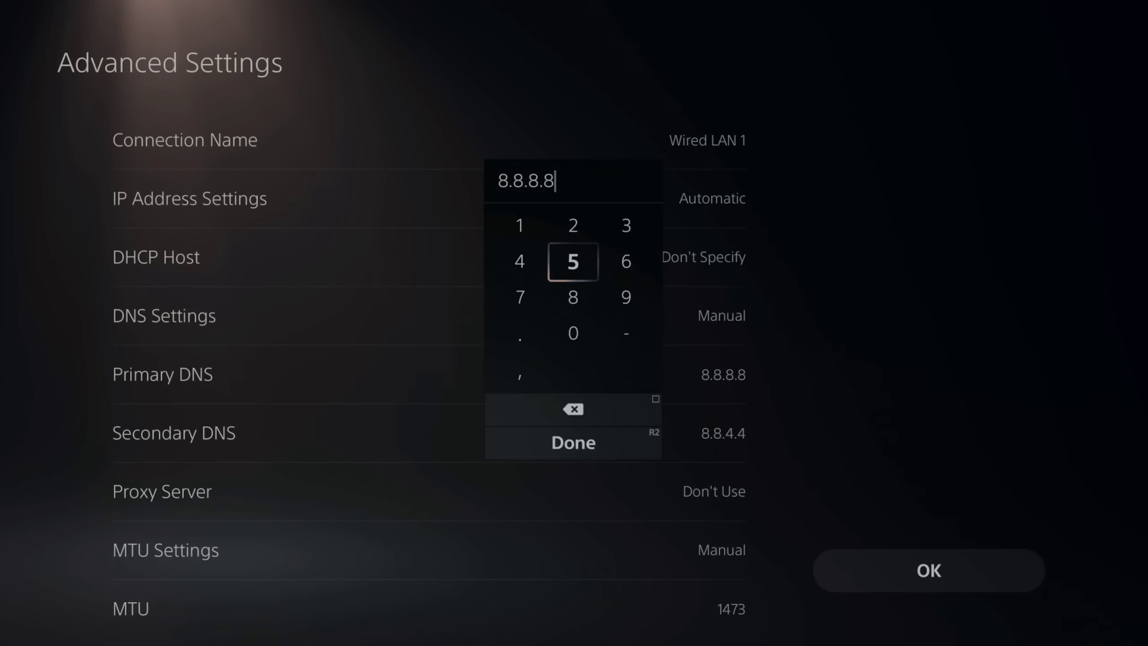
key("BackSpace")
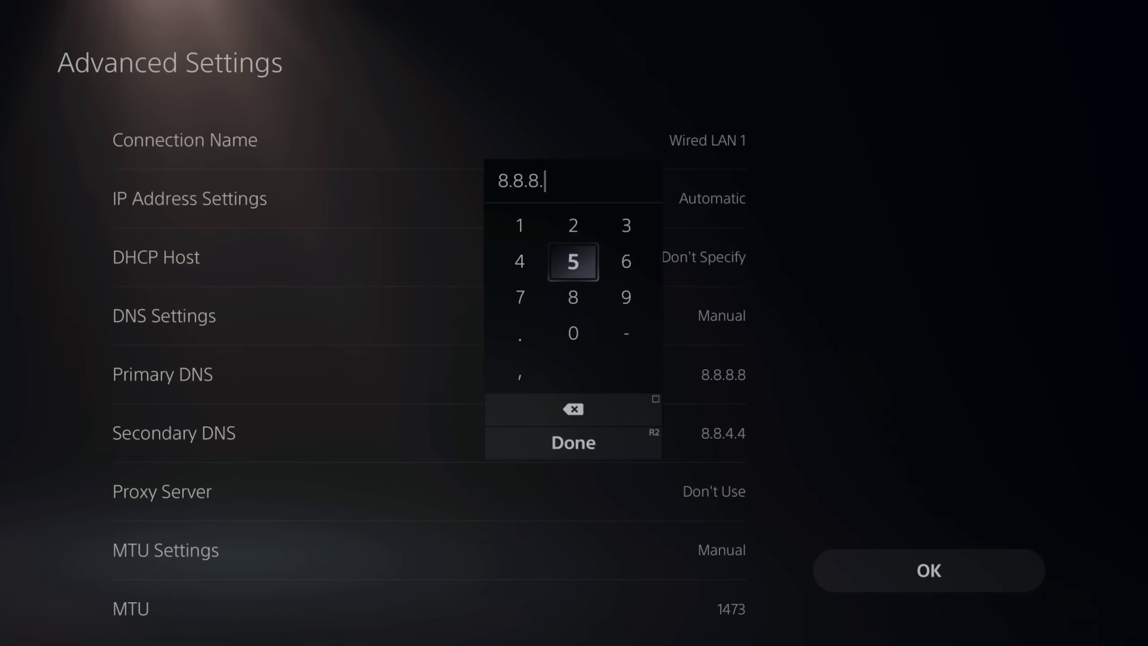
key("BackSpace")
key("BackSpace")
key("BackSpace")
key("Up")
key("Left")
type("1")
key("Down")
key("Down")
key("Down")
type(".")
key("Up")
key("Up")
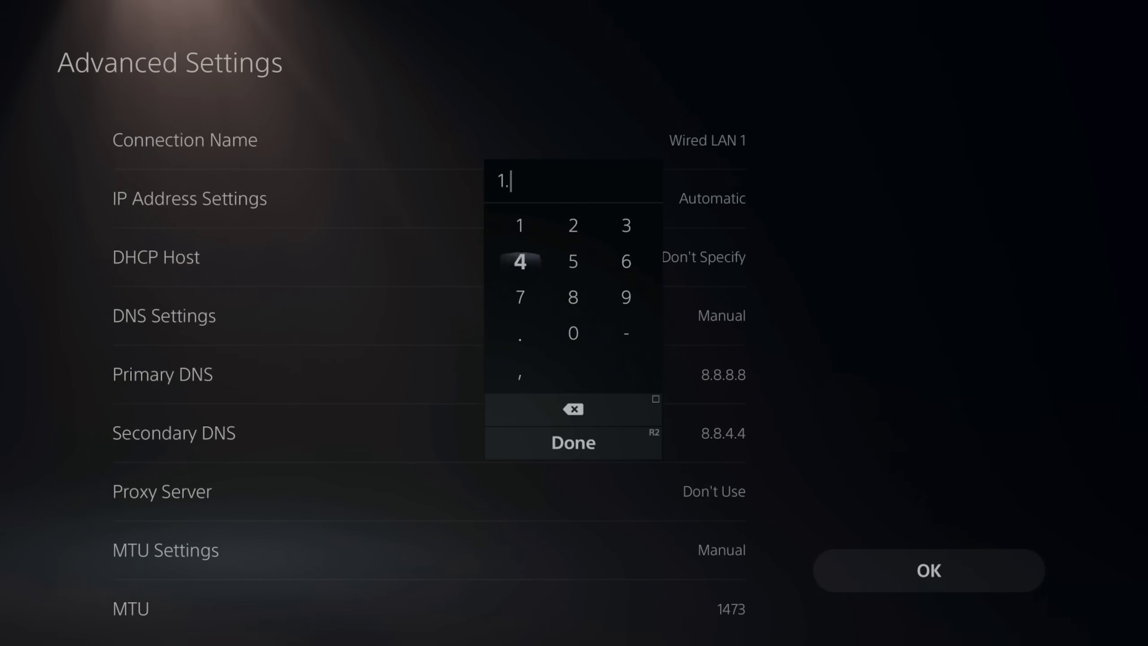
key("Down")
key("Down")
type(".")
key("Up")
key("Up")
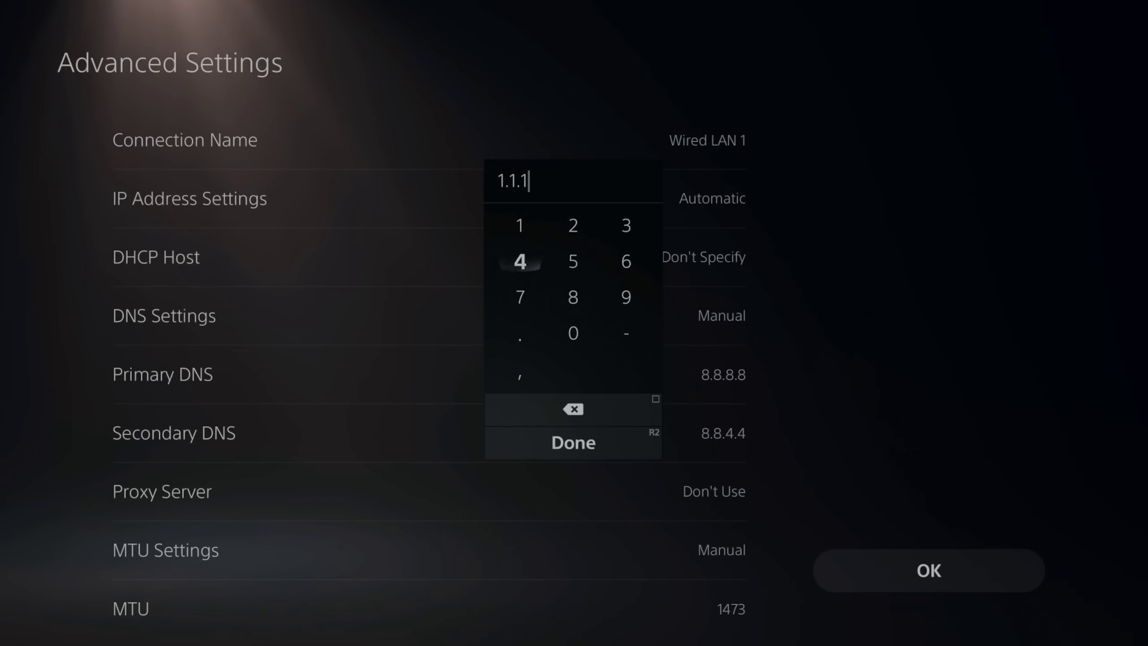
key("Down")
key("Down")
type(".")
key("Up")
key("Up")
key("Up")
type("1")
key("Return")
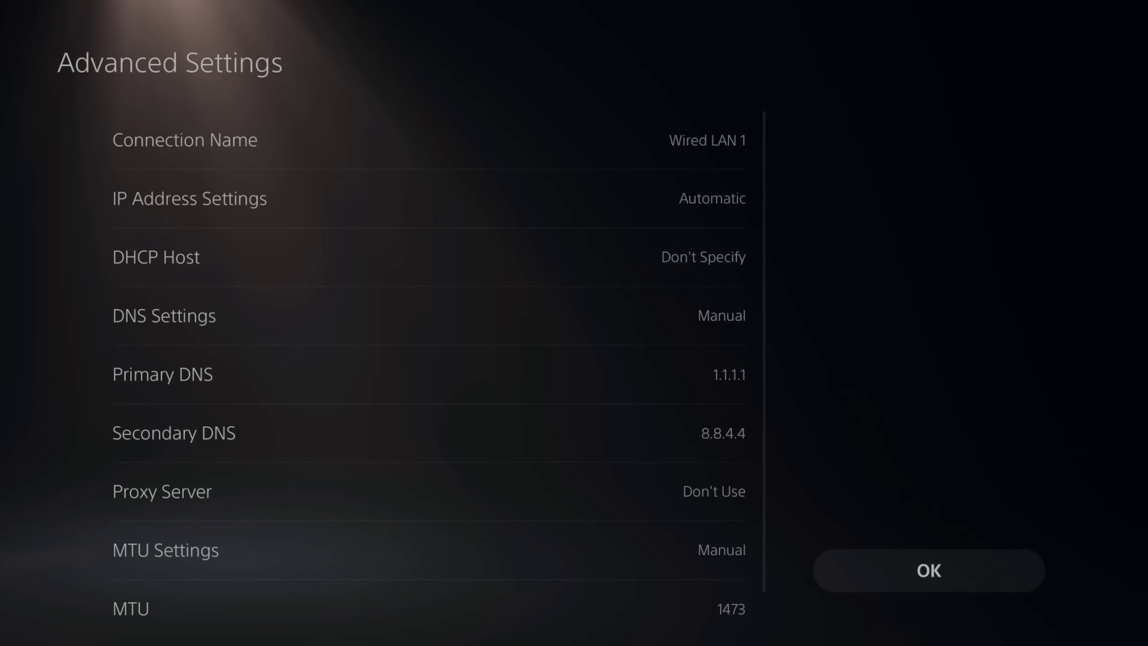
- Replace the secondary DNS with 1.0.0.1
key("Down")
key("Return")
key("BackSpace")
key("Up")
key("Left")
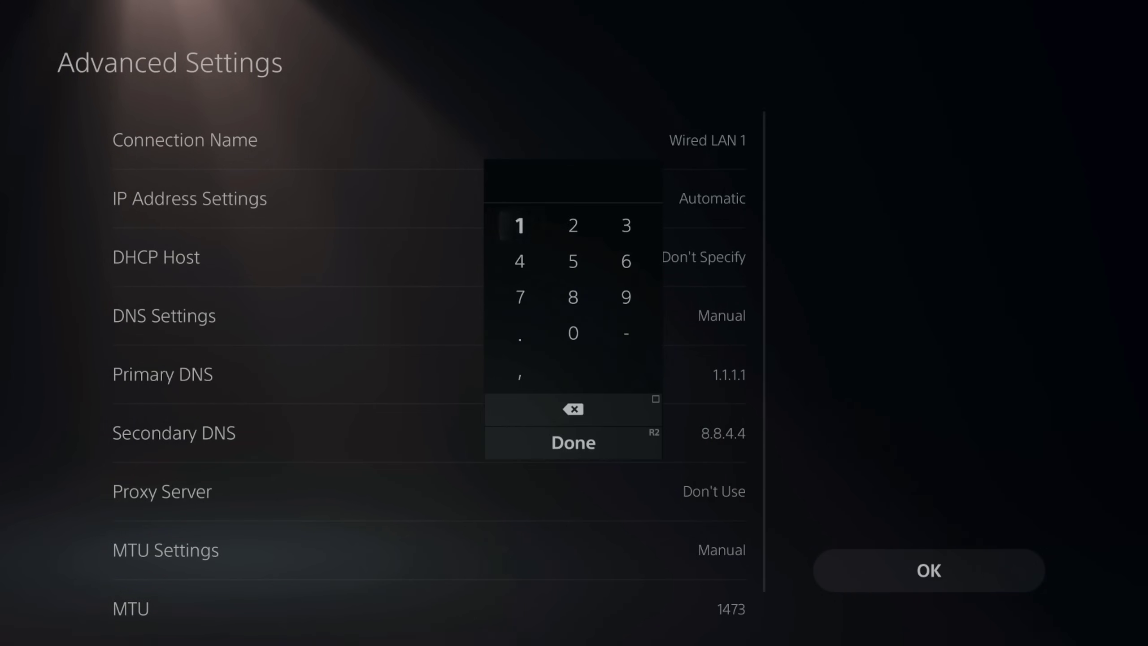
type("1.0.0")
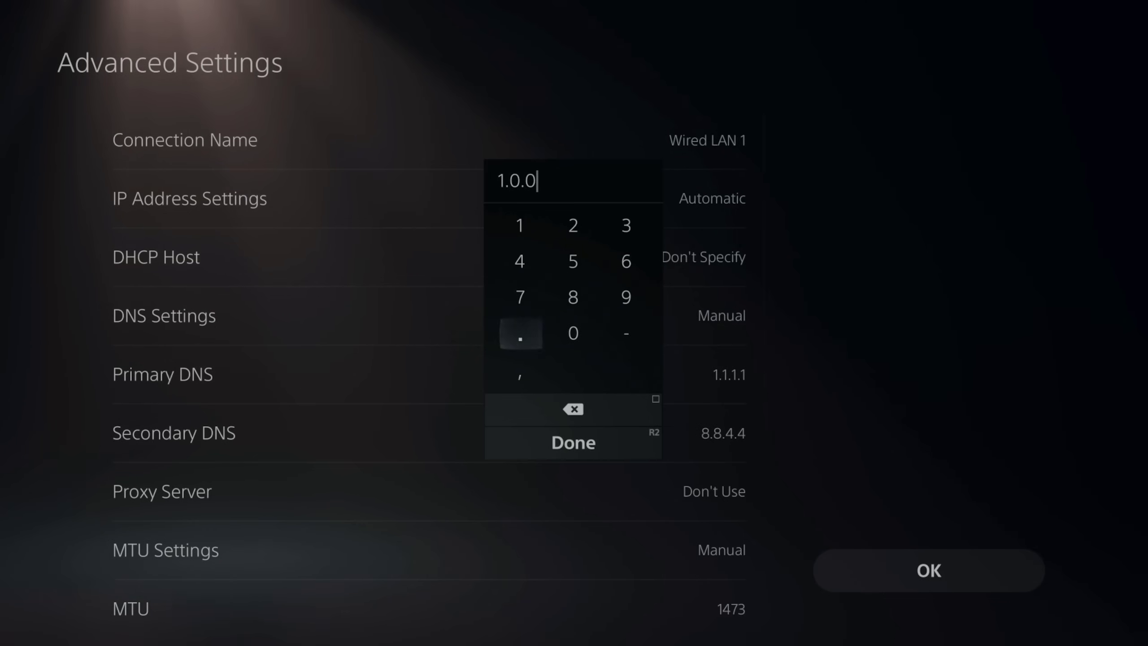
type(".")
key("Up")
key("Up")
key("Up")
type("1")
key("Return")
- Keep MTU Settings on Manual with the value 1473
key("Down")
key("Down")
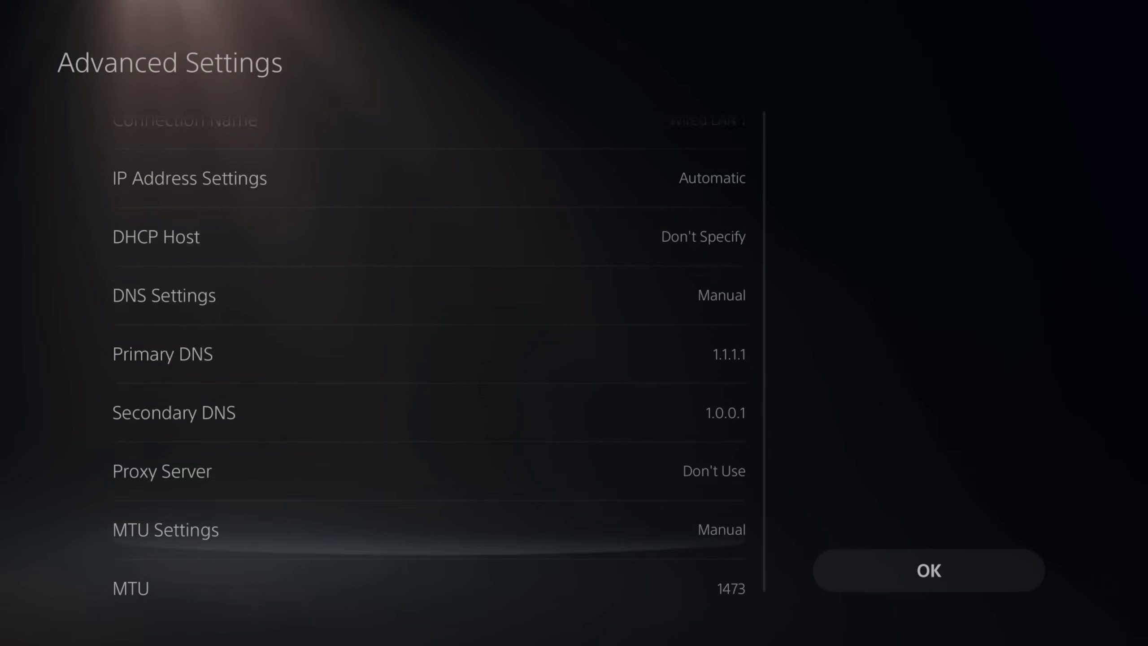
key("Down")
key("Up")
key("Return")
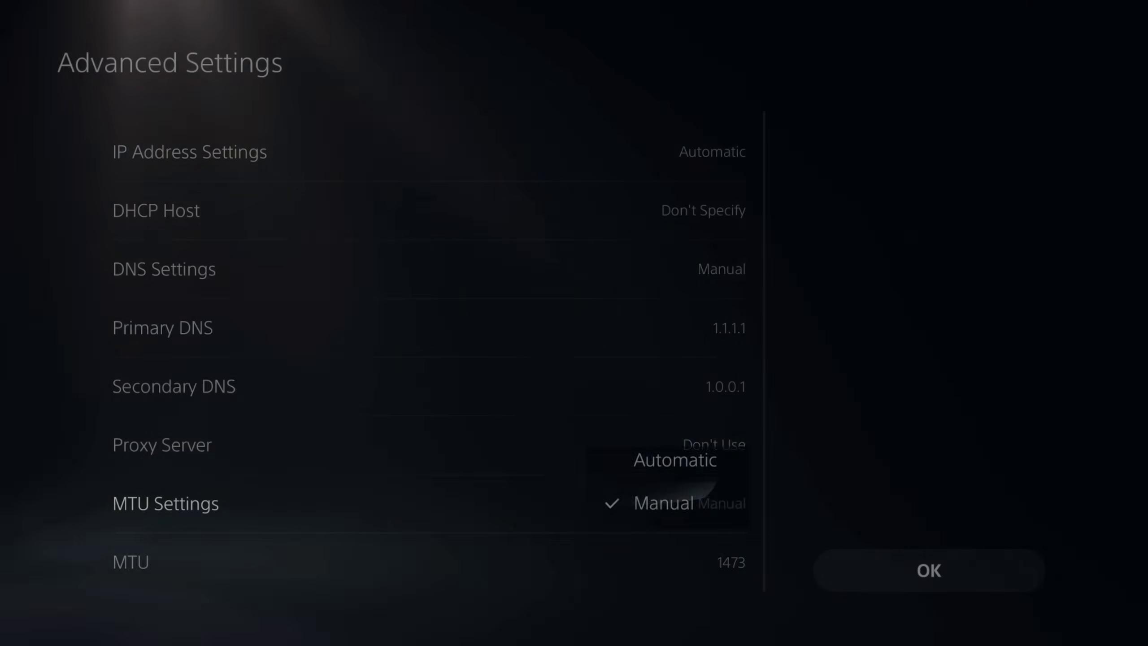
key("Return")
key("Down")
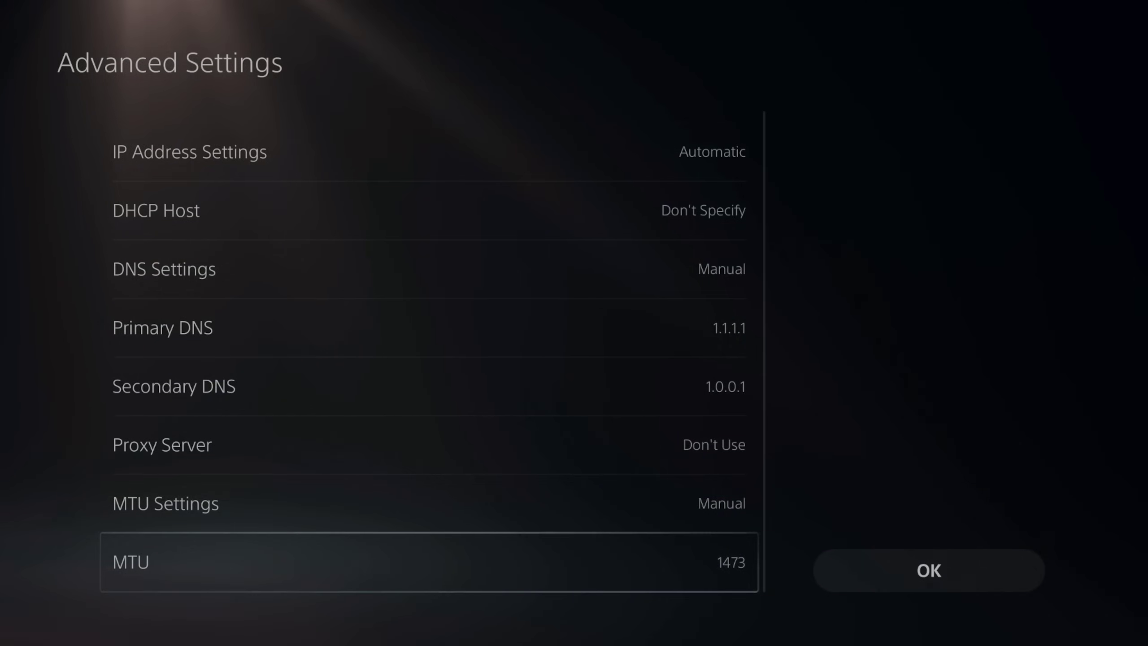
key("Right")
- Save the new DNS settings, reconnect, and run Test Internet Connection from Connection Status
key("Return")
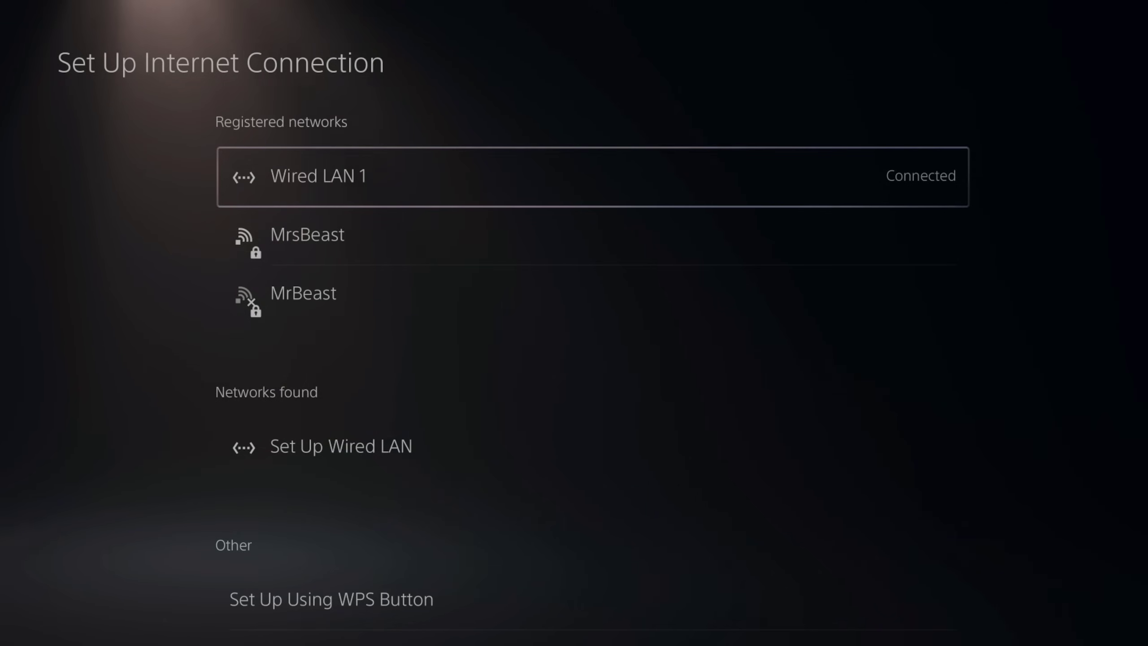
key("Escape")
key("Left")
key("Up")
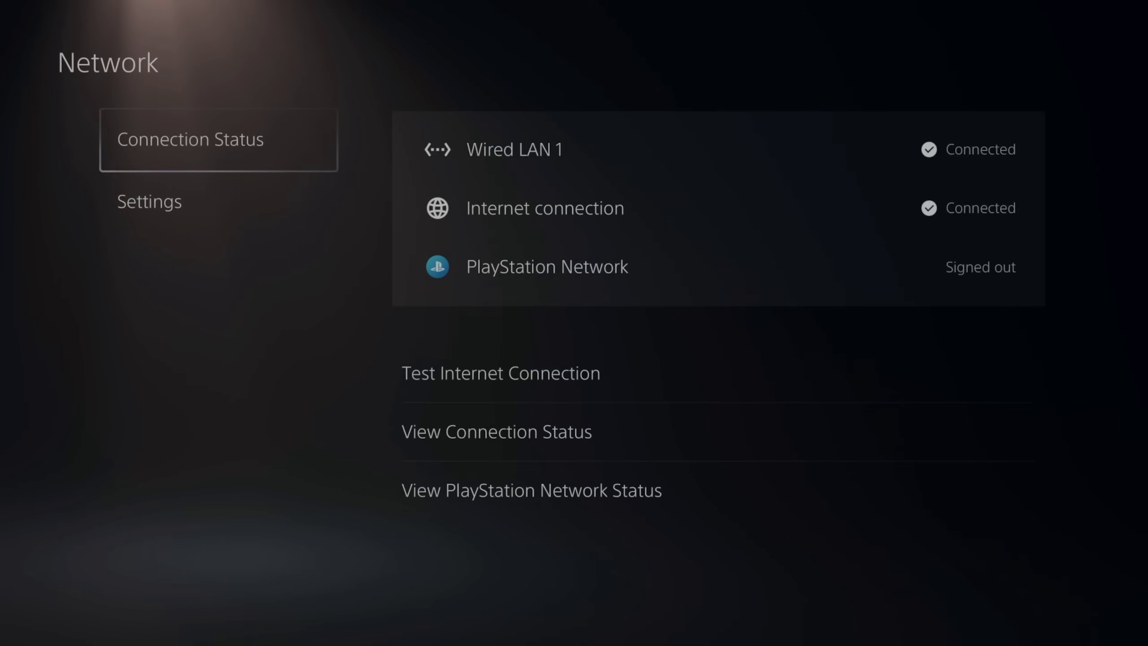
key("Right")
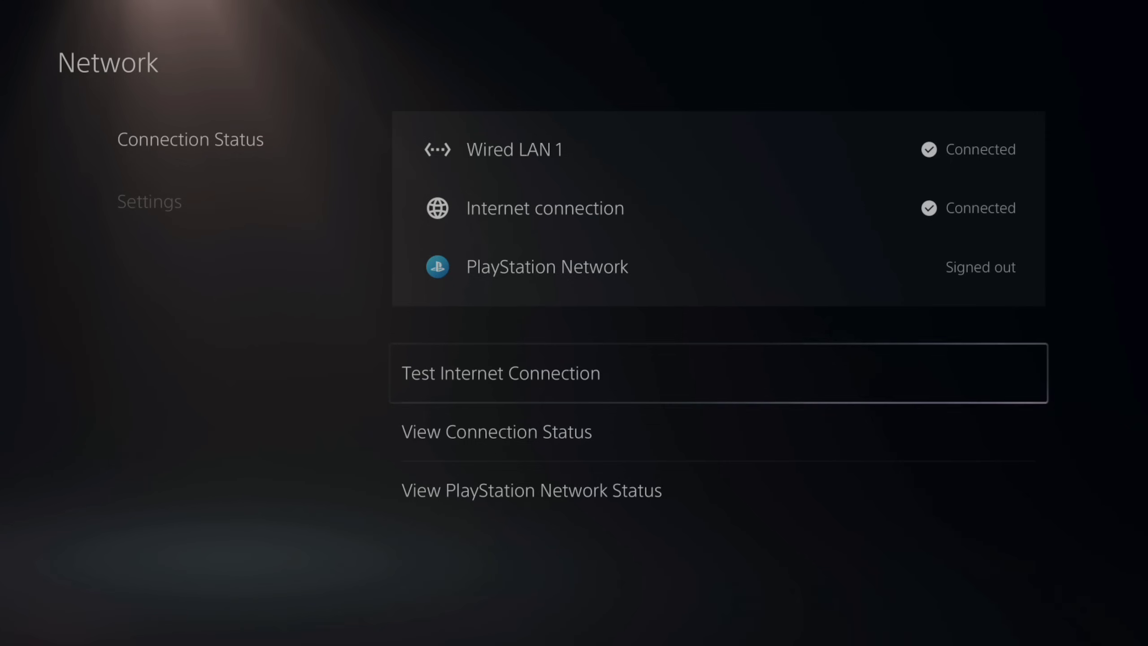
key("Return")
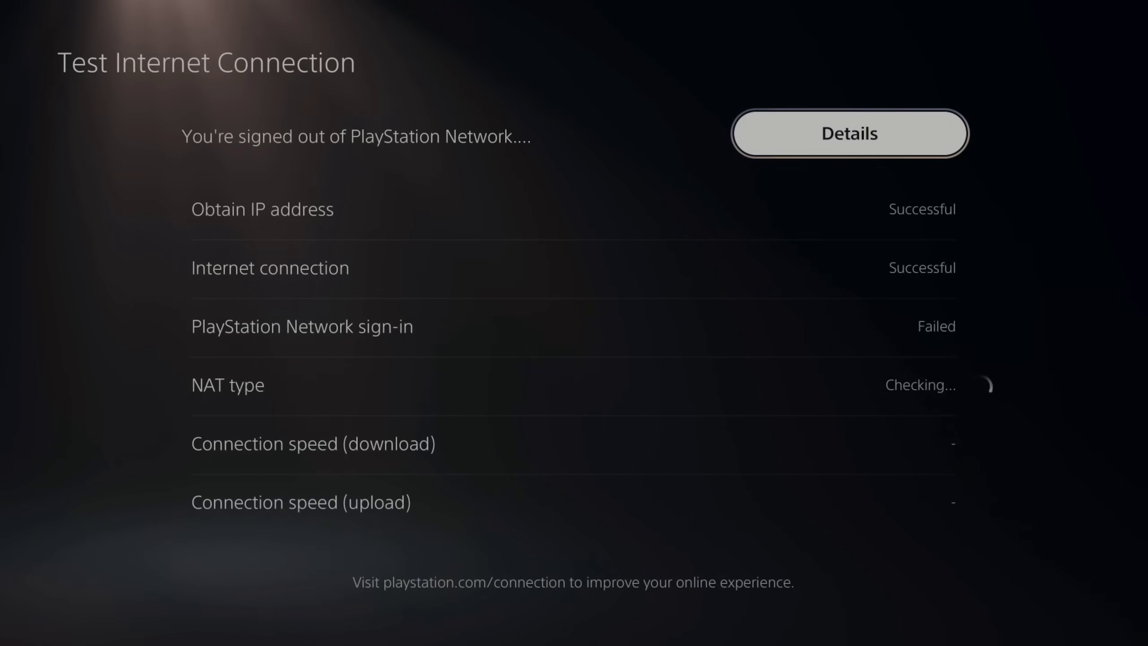
- Close the test results, where PSN sign-in failed, and return home
key("Escape")
key("Left")
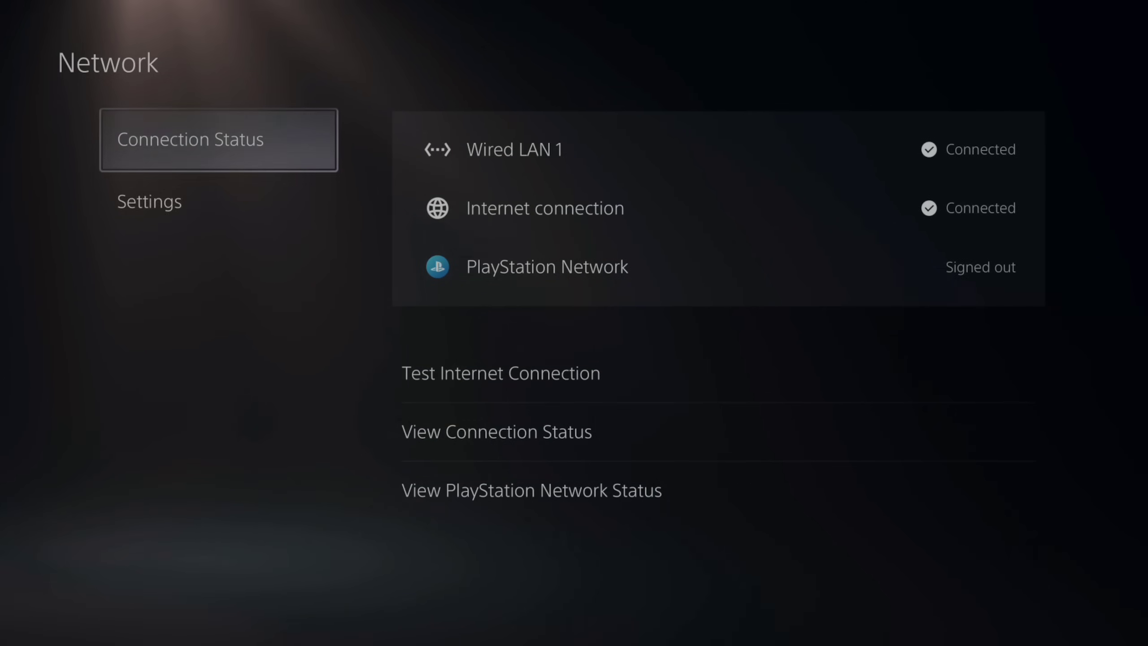
key("Escape")
key("Escape")
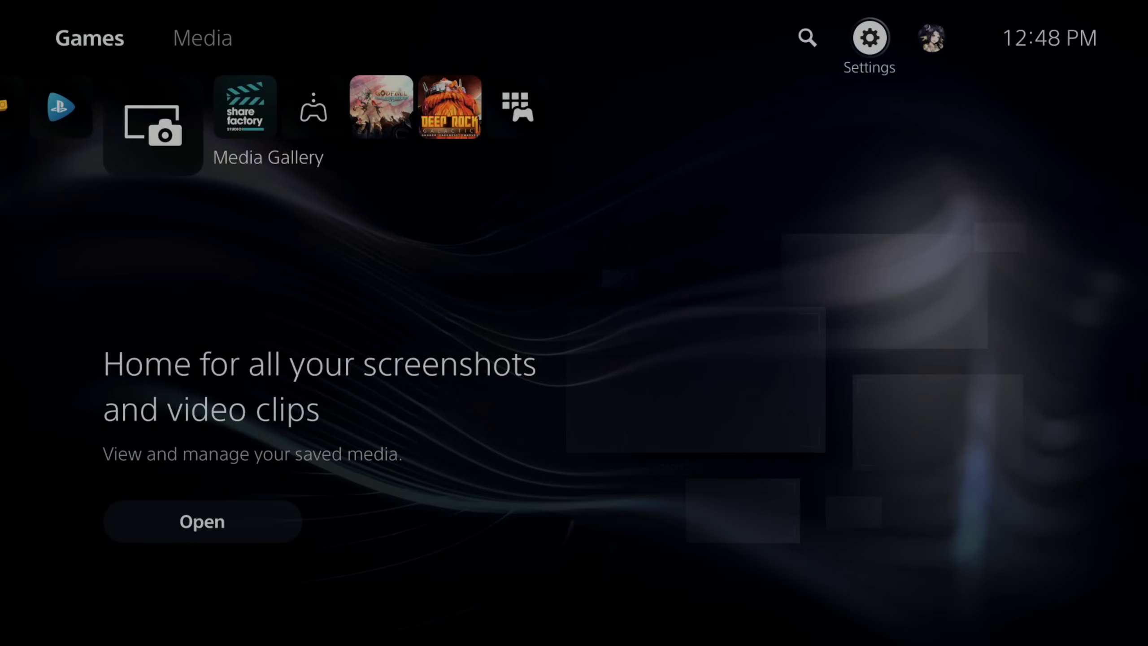